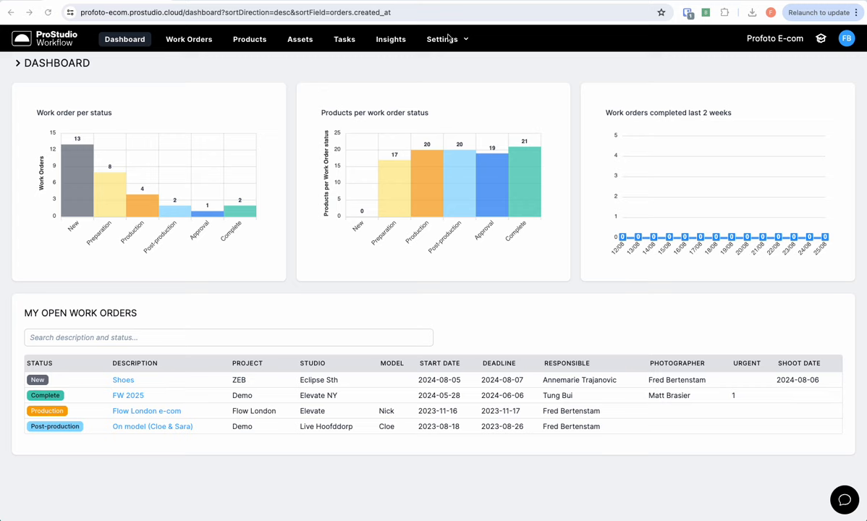
# Step: Add a new external retouch integration named pixelz, using the Pixelz retouching service as its provider
pyautogui.click(444, 40)
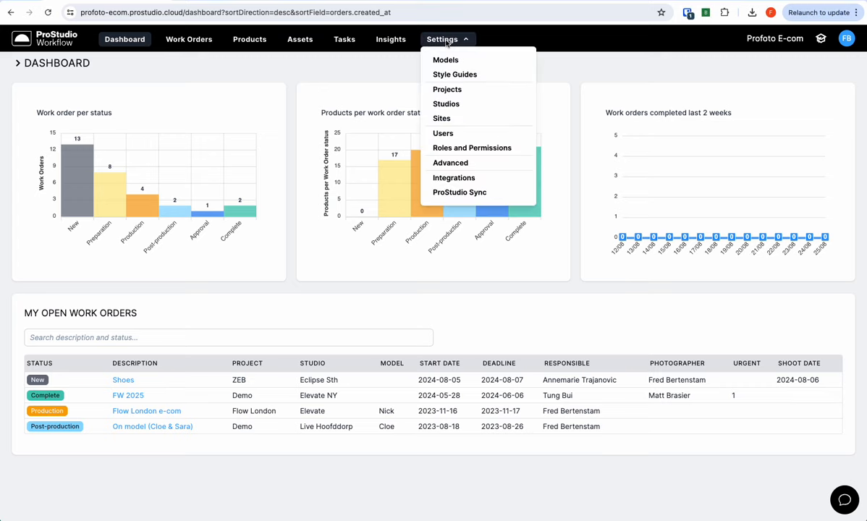
pyautogui.click(460, 181)
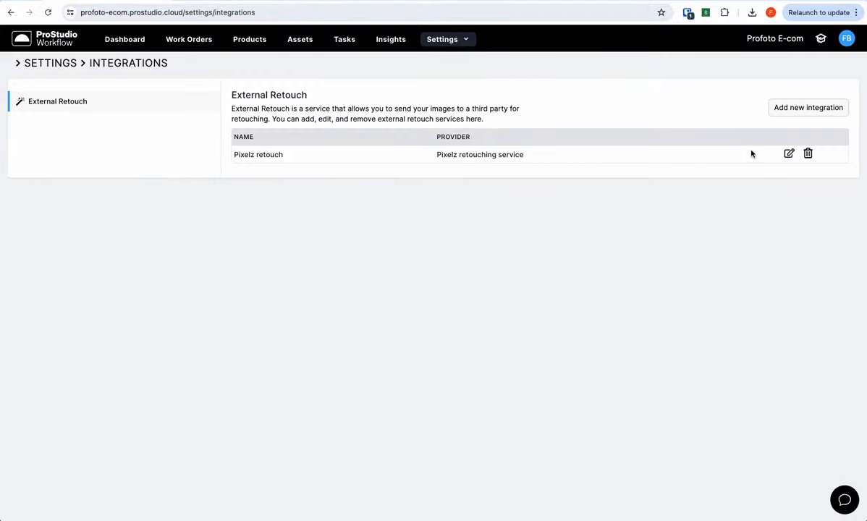
pyautogui.click(818, 107)
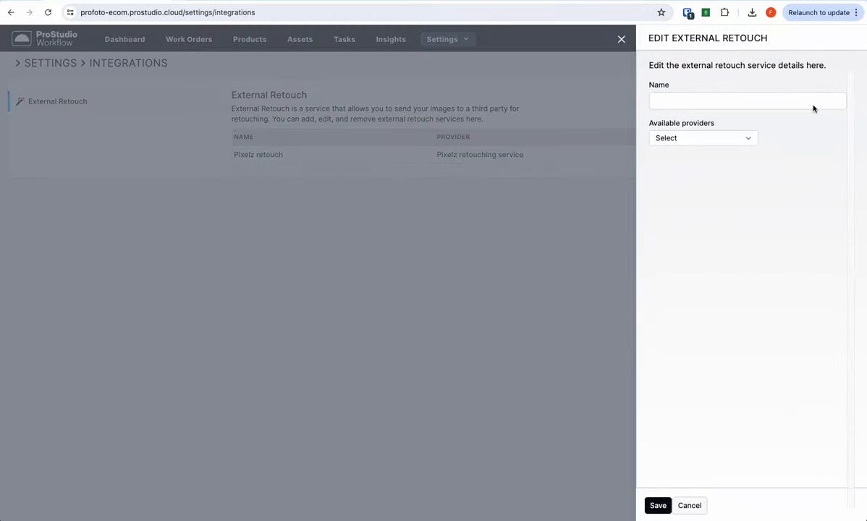
pyautogui.click(732, 105)
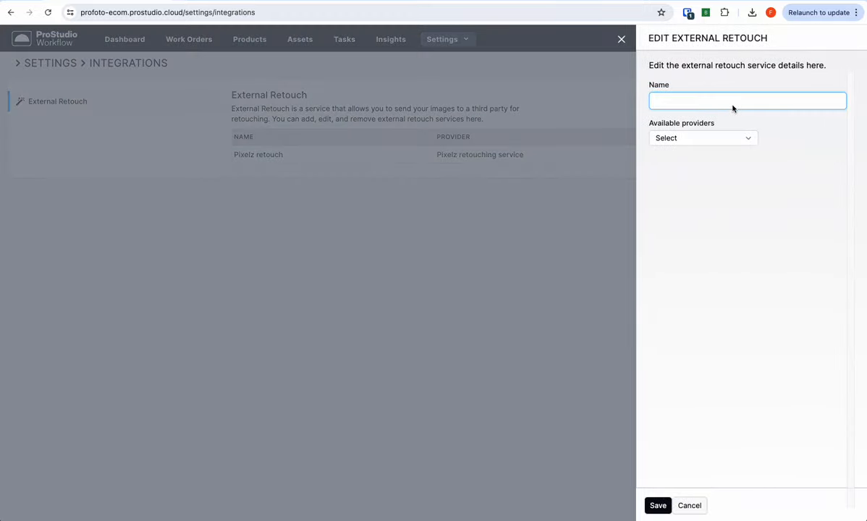
pyautogui.write('pixelz')
pyautogui.click(724, 138)
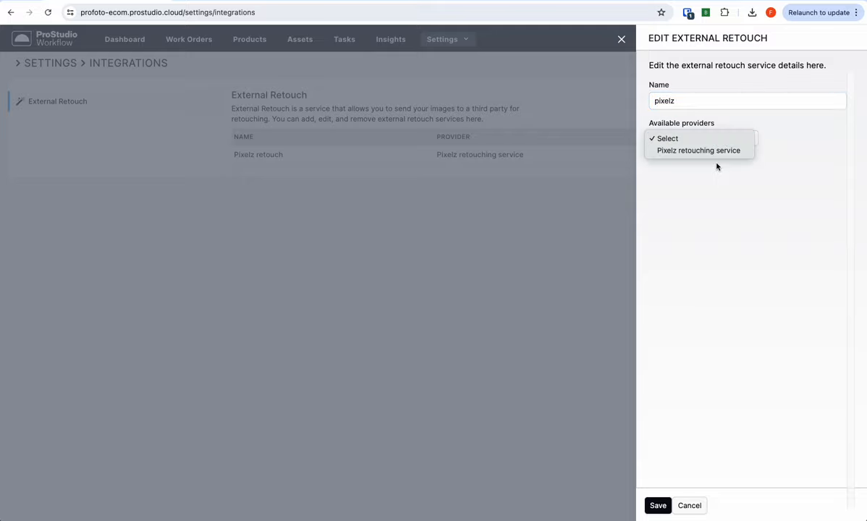
pyautogui.click(715, 149)
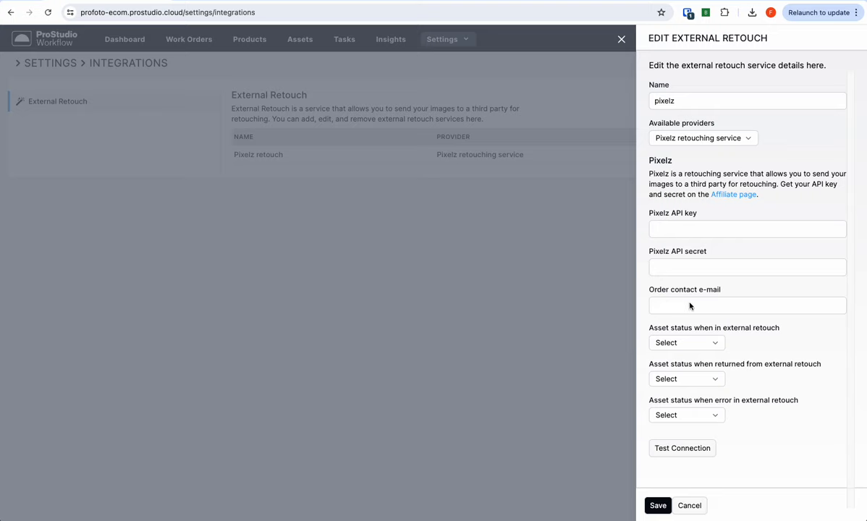
# Step: Set the asset statuses to Postproduction while in external retouch, Approval when returned and Blocked on error, and save the integration
pyautogui.click(717, 345)
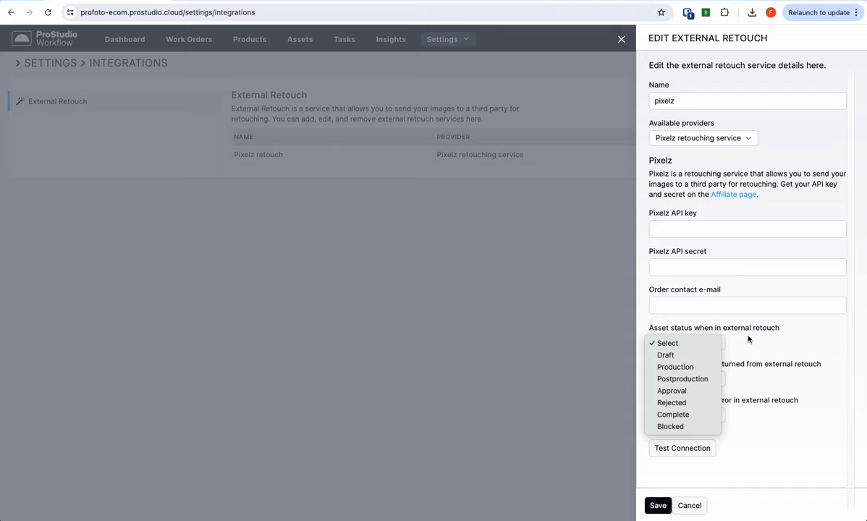
pyautogui.click(709, 377)
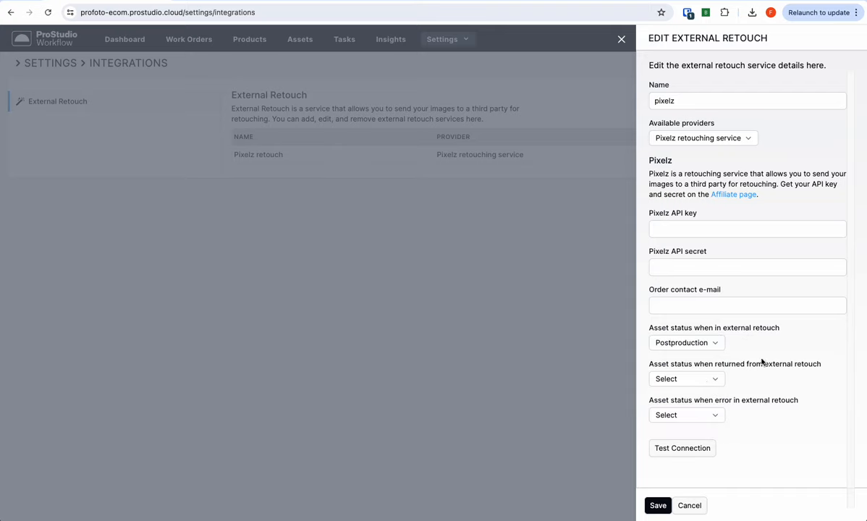
pyautogui.click(716, 379)
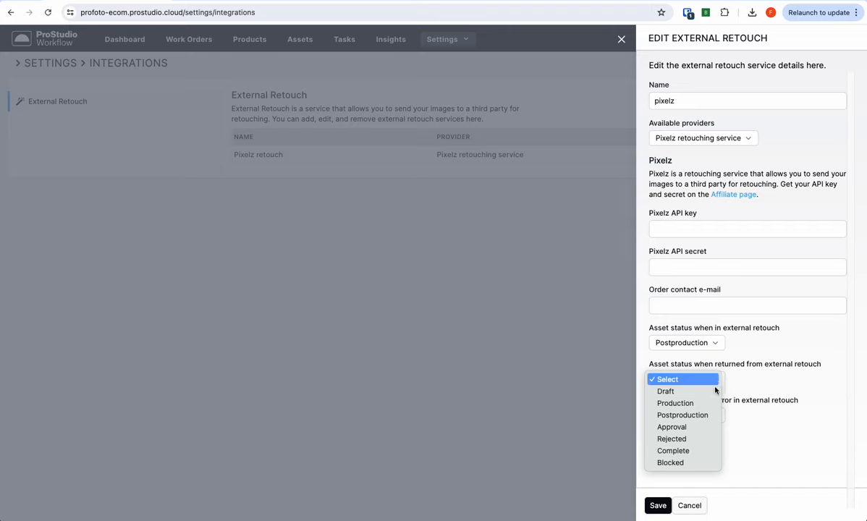
pyautogui.click(707, 426)
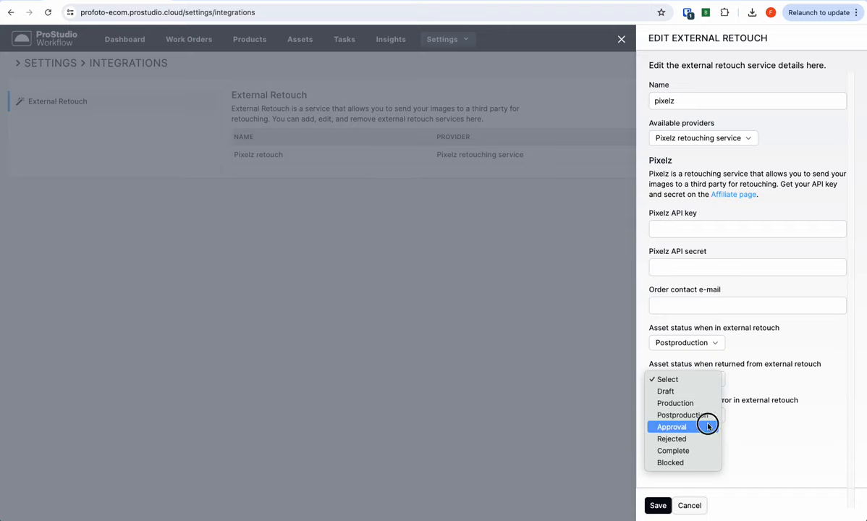
pyautogui.click(717, 416)
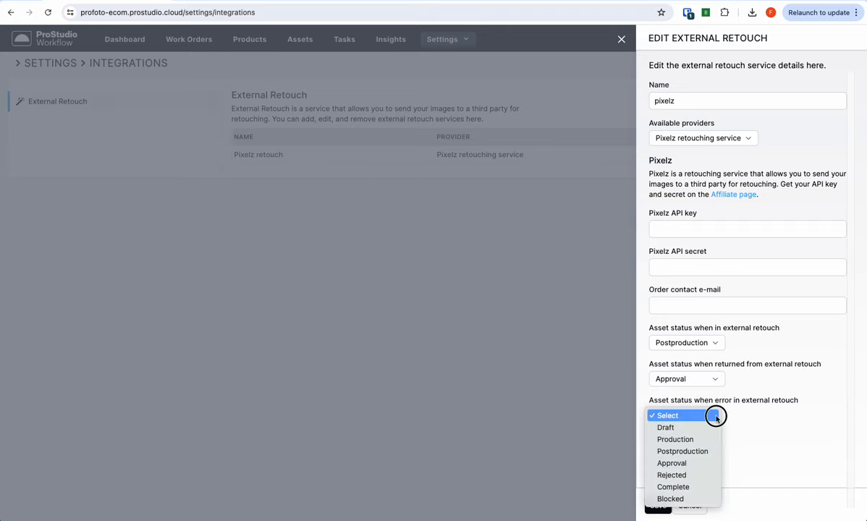
pyautogui.click(691, 498)
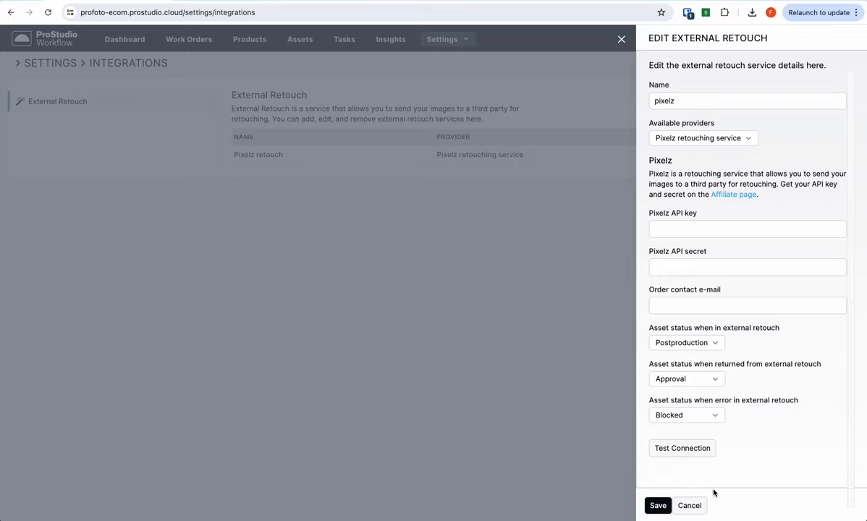
pyautogui.click(657, 505)
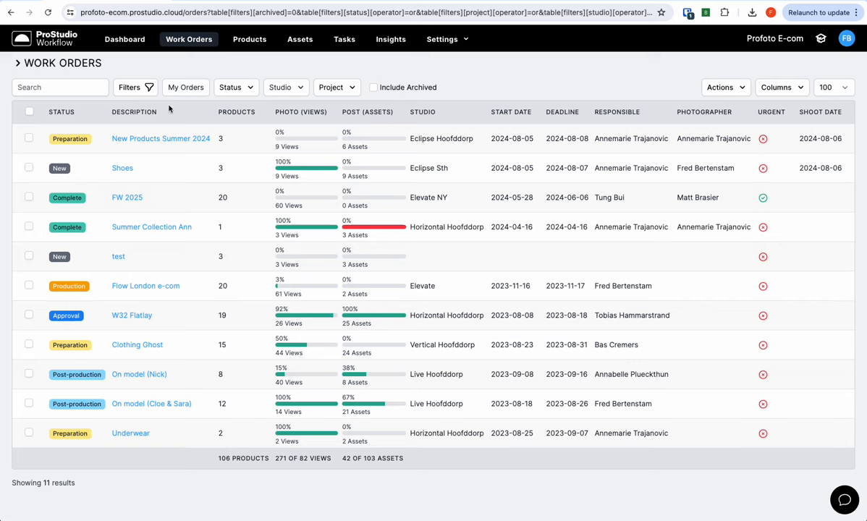
# Step: Select all dress-black and dress-green assets in the post-production On model work order containing 12 products
pyautogui.click(151, 404)
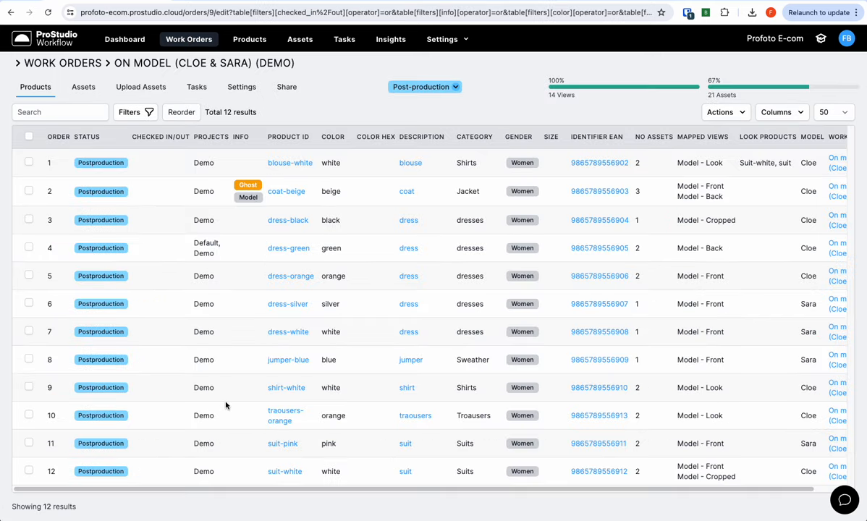
pyautogui.click(83, 87)
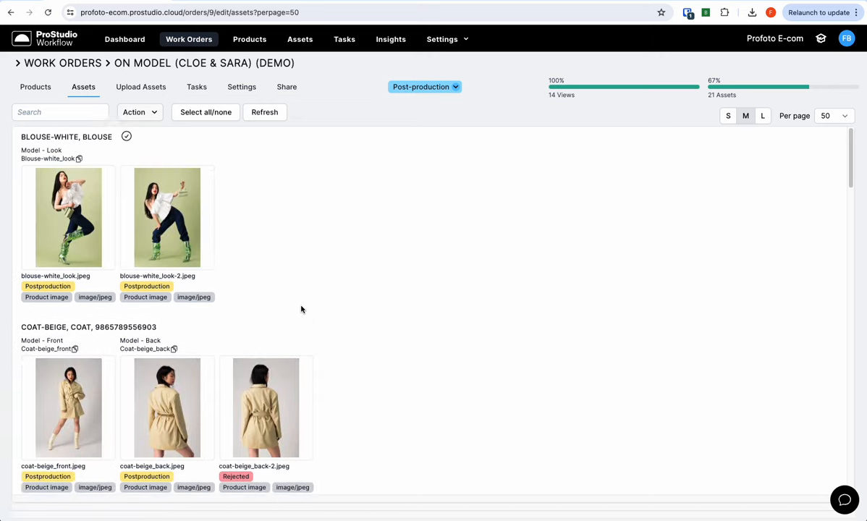
pyautogui.scroll(-5, 300, 306)
pyautogui.scroll(-5, 306, 305)
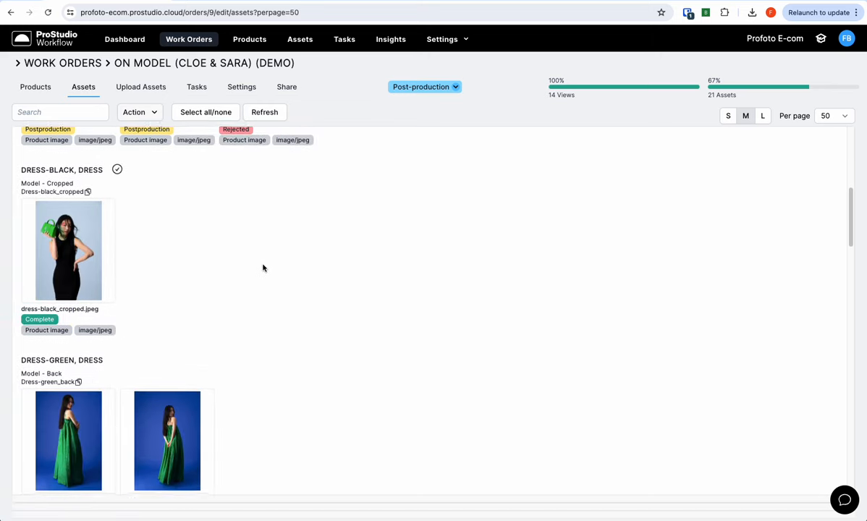
pyautogui.click(116, 129)
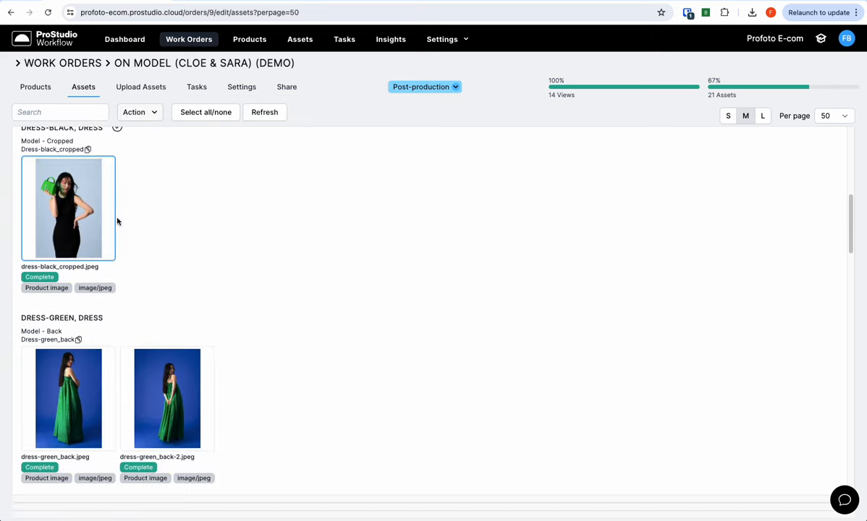
pyautogui.click(117, 317)
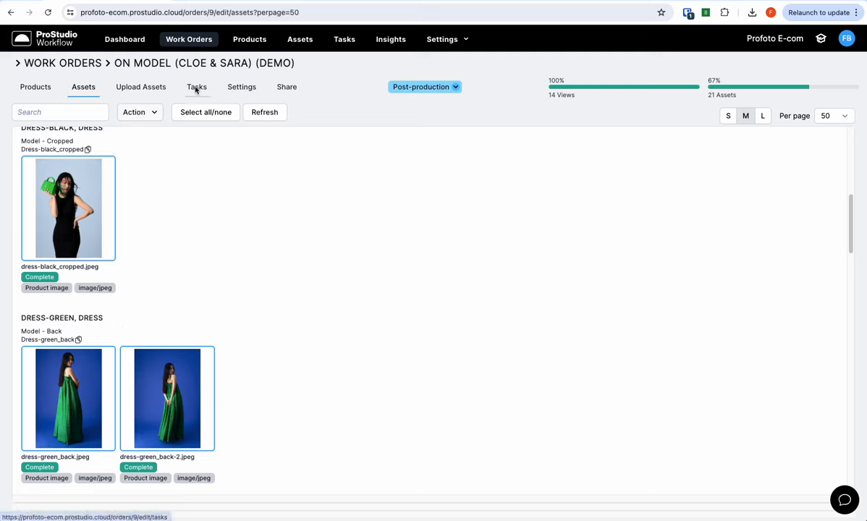
# Step: Create an external retouch task for the selected assets, adding 2 to the end of its default title
pyautogui.click(139, 112)
pyautogui.moveTo(151, 252)
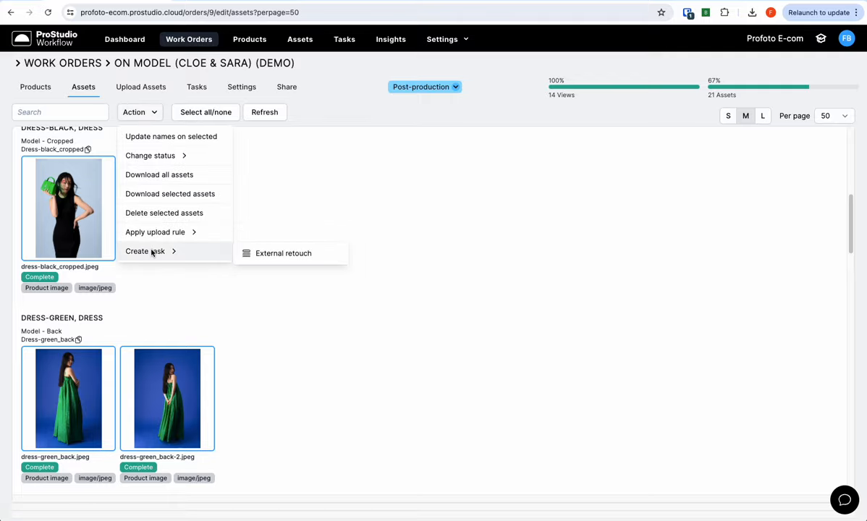
pyautogui.click(269, 255)
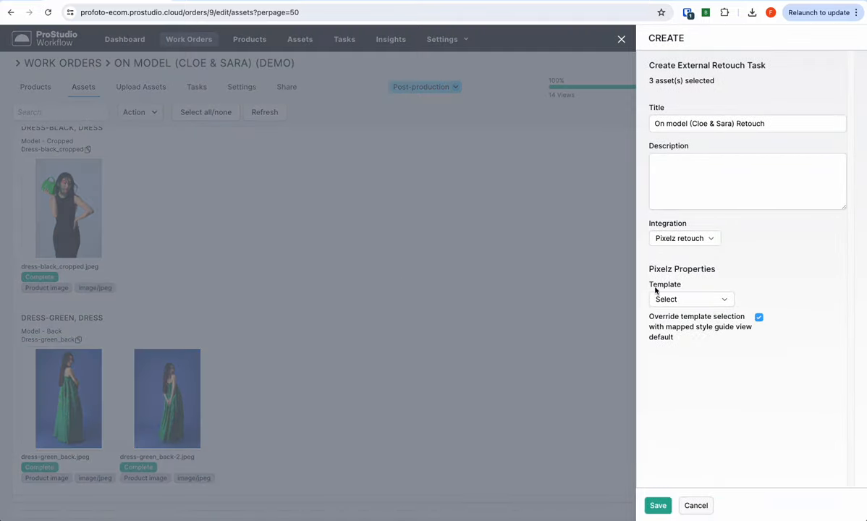
pyautogui.moveTo(784, 128); pyautogui.dragTo(652, 123)
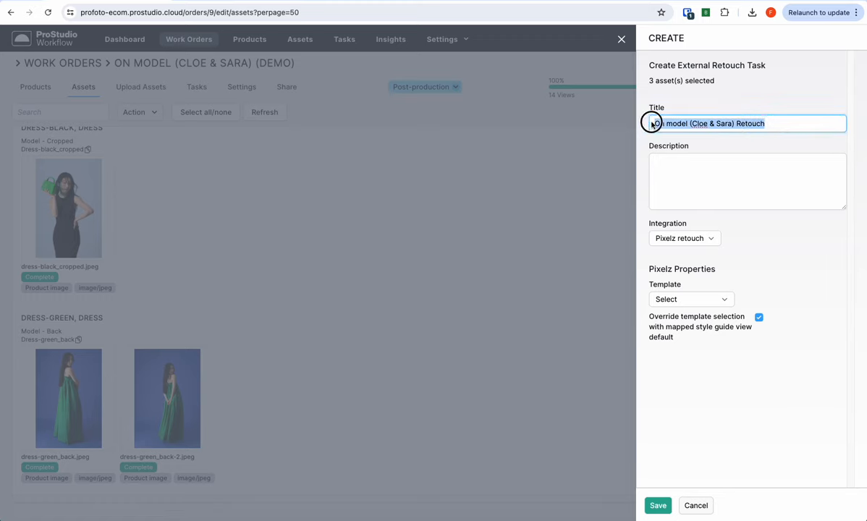
pyautogui.click(782, 124)
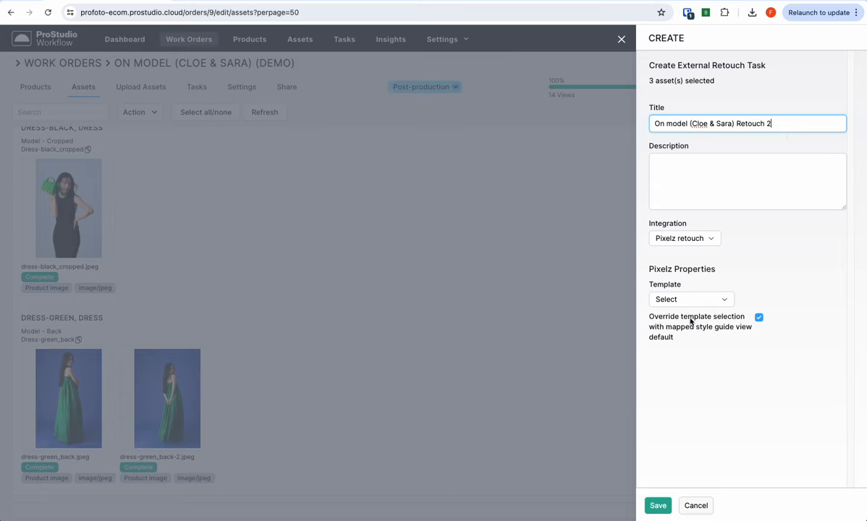
# Step: Set the task's integration to Pixelz retouch and its template to Green BG, and save the task
pyautogui.click(711, 239)
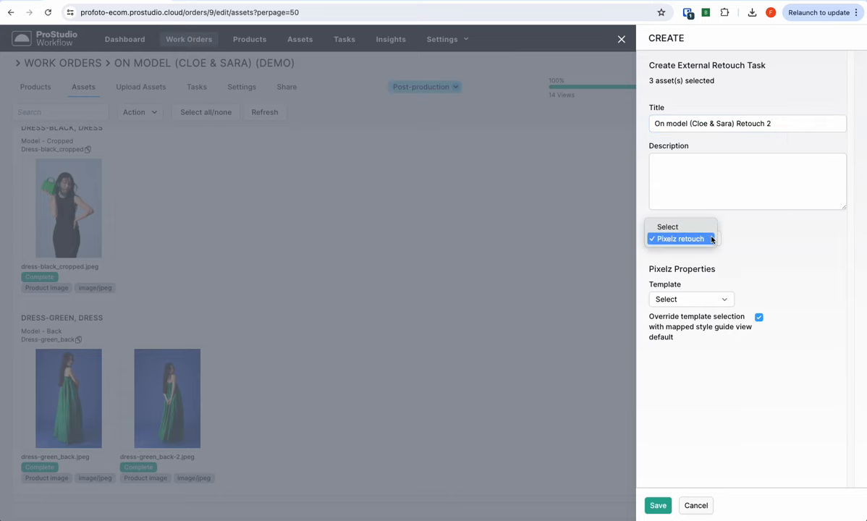
pyautogui.click(712, 239)
pyautogui.click(724, 300)
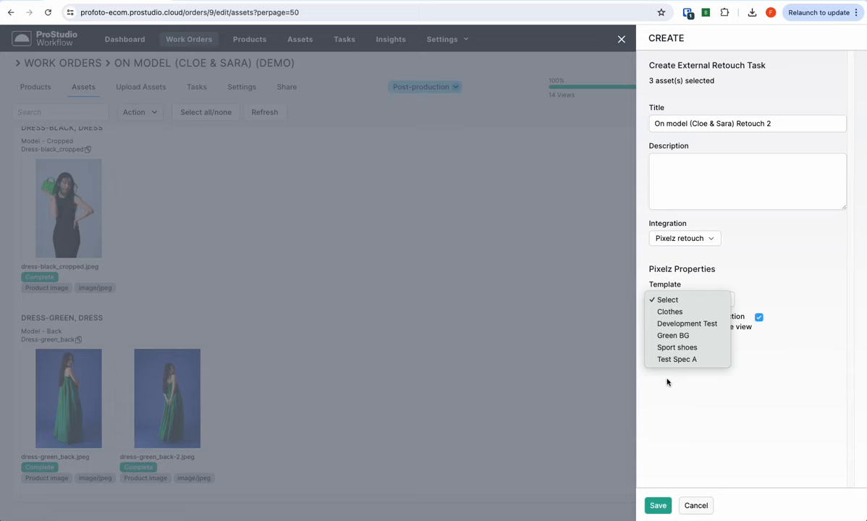
pyautogui.click(688, 338)
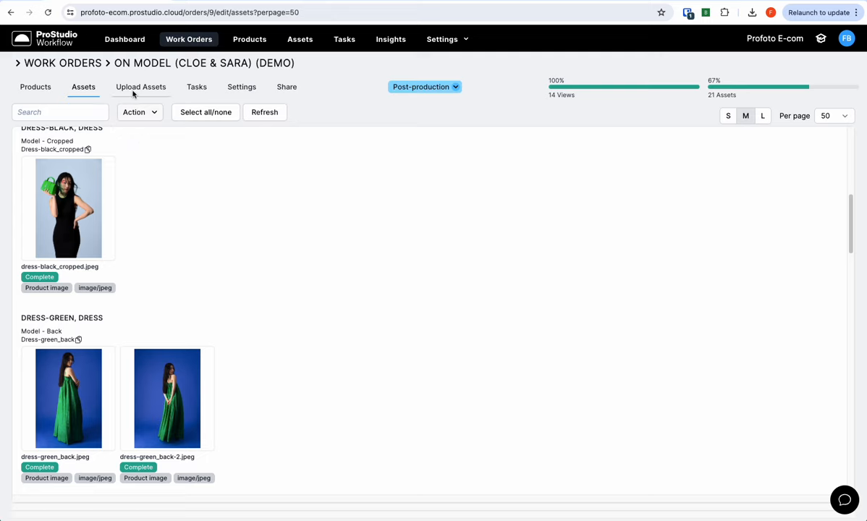
# Step: Review the dress-black_cropped image's order at Pixelz from the details of the work order's Retouch 2 task
pyautogui.click(195, 86)
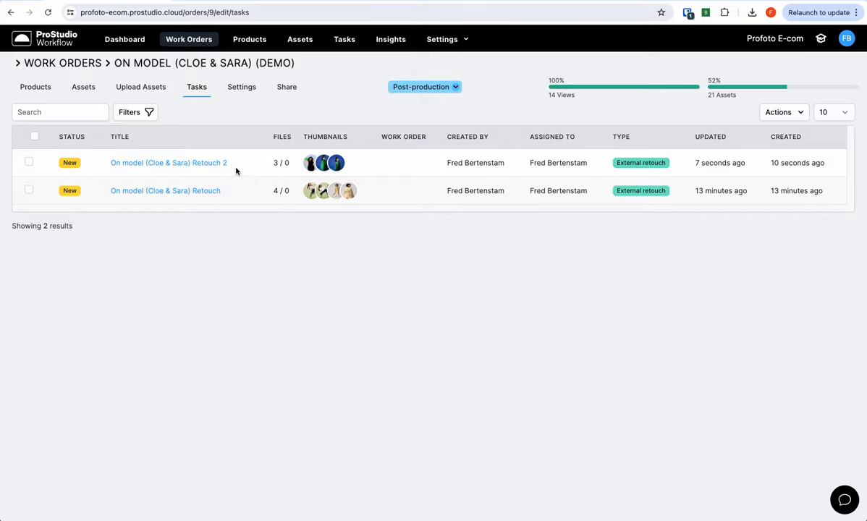
pyautogui.click(154, 163)
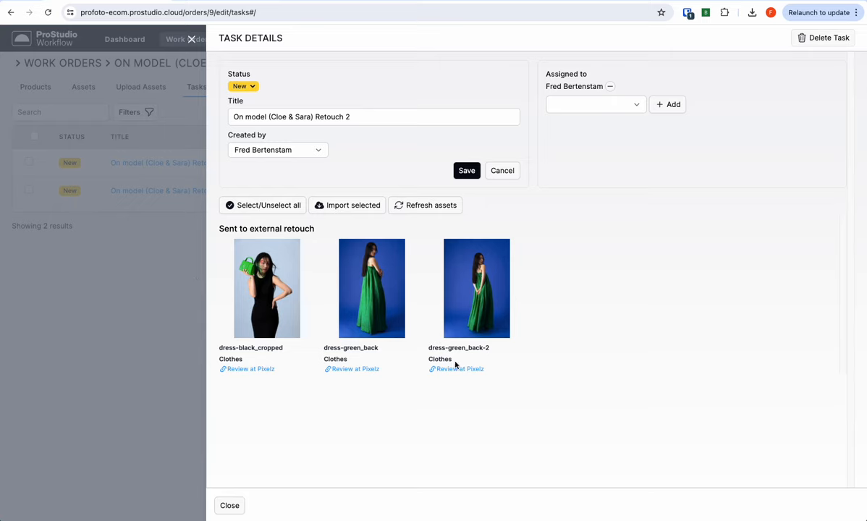
pyautogui.click(246, 370)
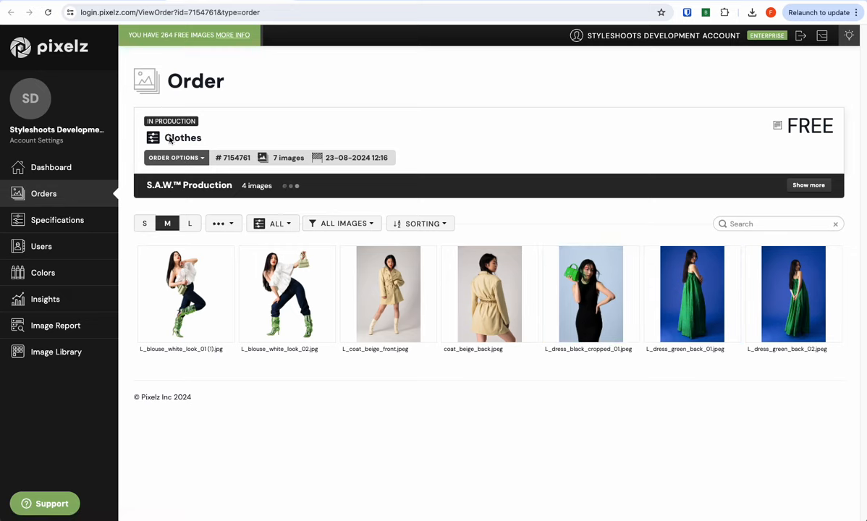
pyautogui.click(96, 2)
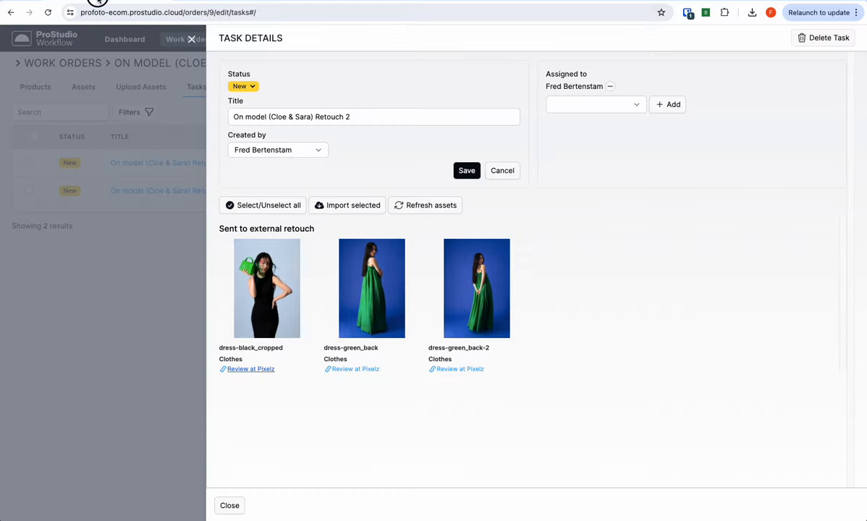
pyautogui.click(191, 40)
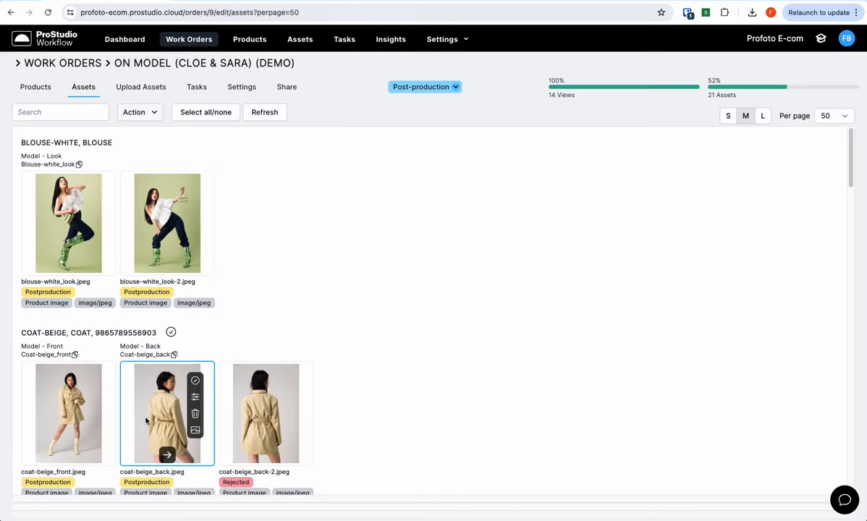
# Step: Look through the work order's assets to check the status of the images sent to external retouch
pyautogui.scroll(-4, 159, 398)
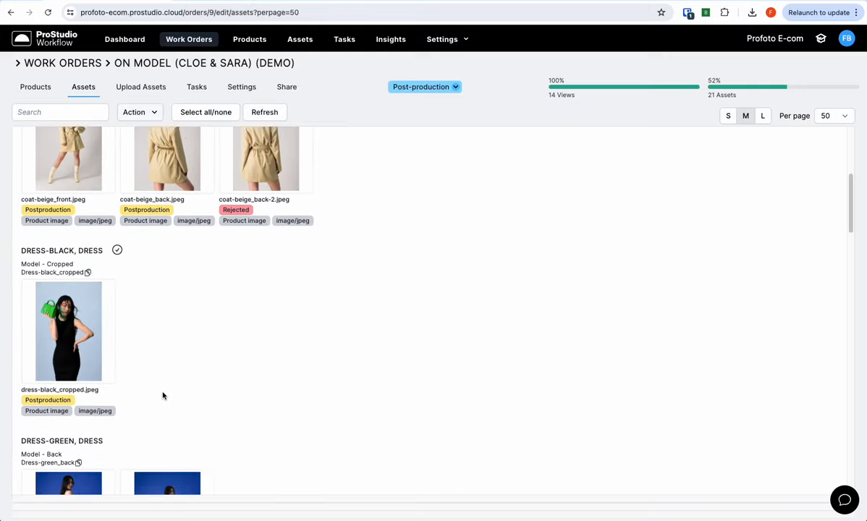
pyautogui.scroll(-9, 163, 395)
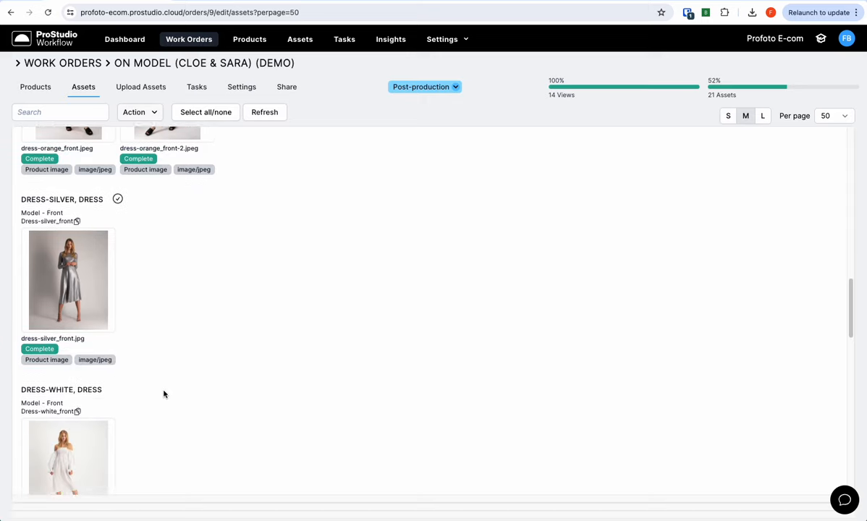
pyautogui.scroll(-4, 163, 392)
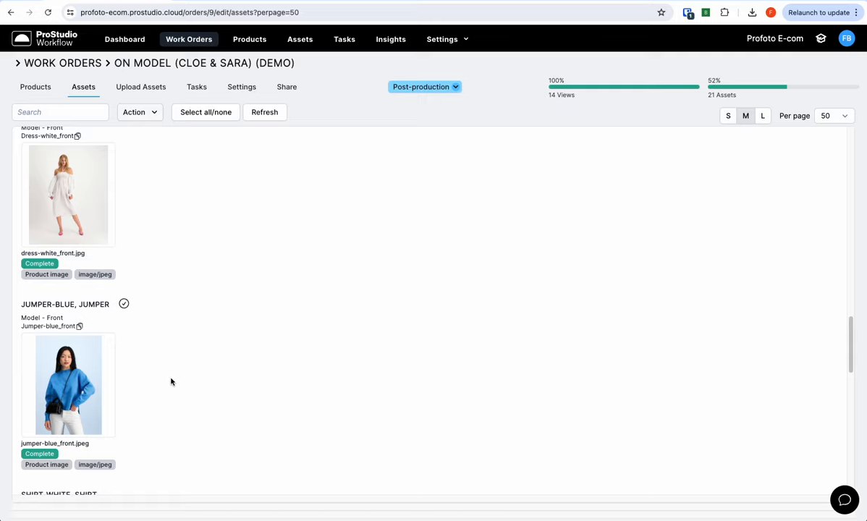
pyautogui.scroll(15, 171, 381)
pyautogui.scroll(3, 172, 381)
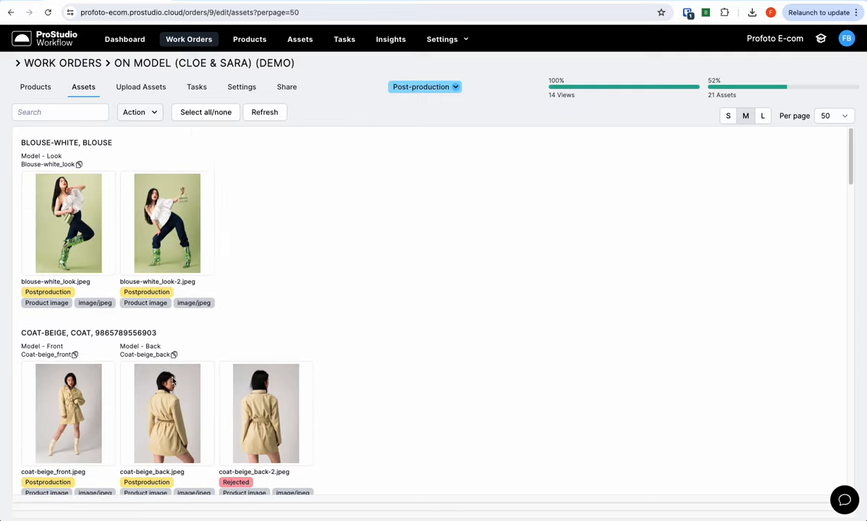
pyautogui.scroll(-5, 174, 380)
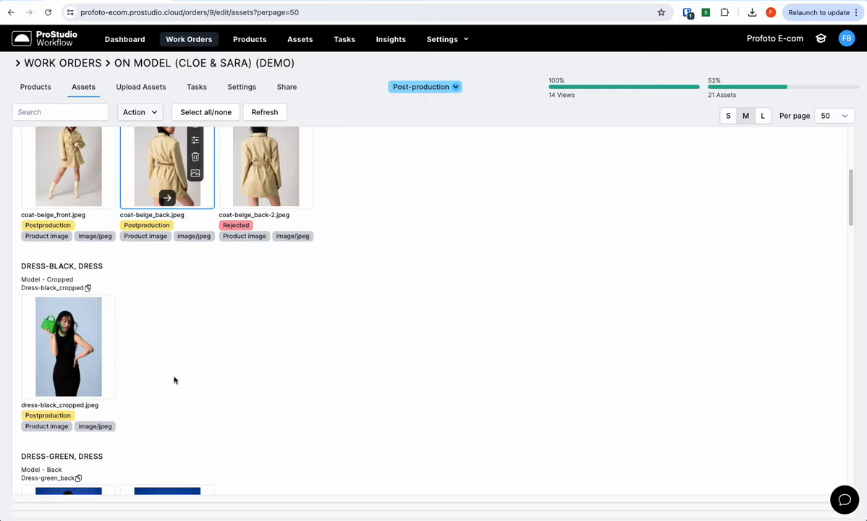
# Step: Check the default Pixelz retouch template configured for the Front view of the Model style guide
pyautogui.click(455, 46)
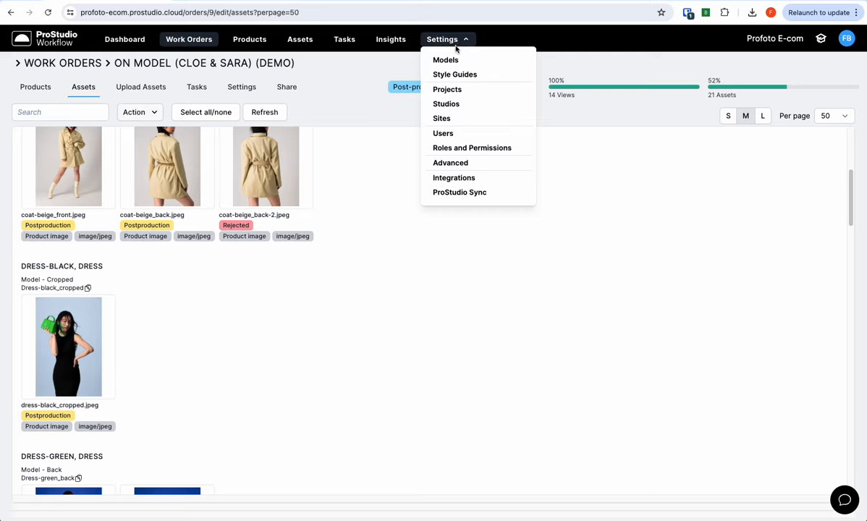
pyautogui.click(466, 74)
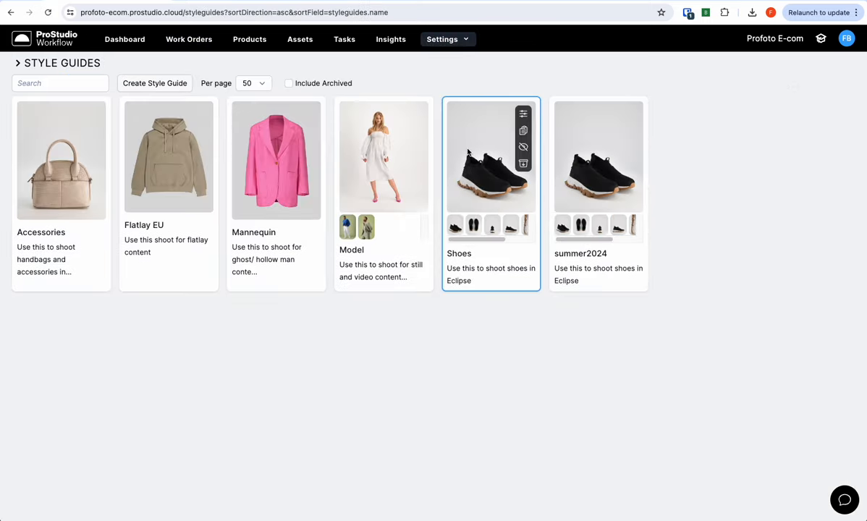
pyautogui.moveTo(407, 182)
pyautogui.click(416, 116)
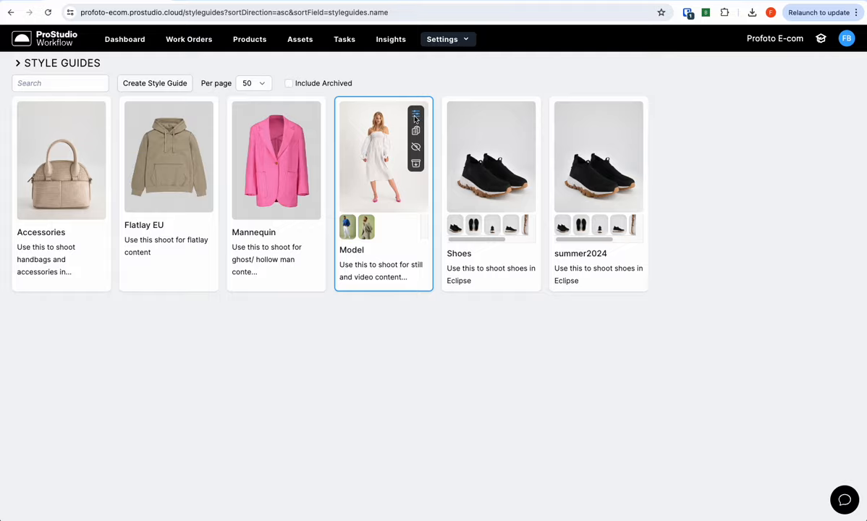
pyautogui.click(415, 117)
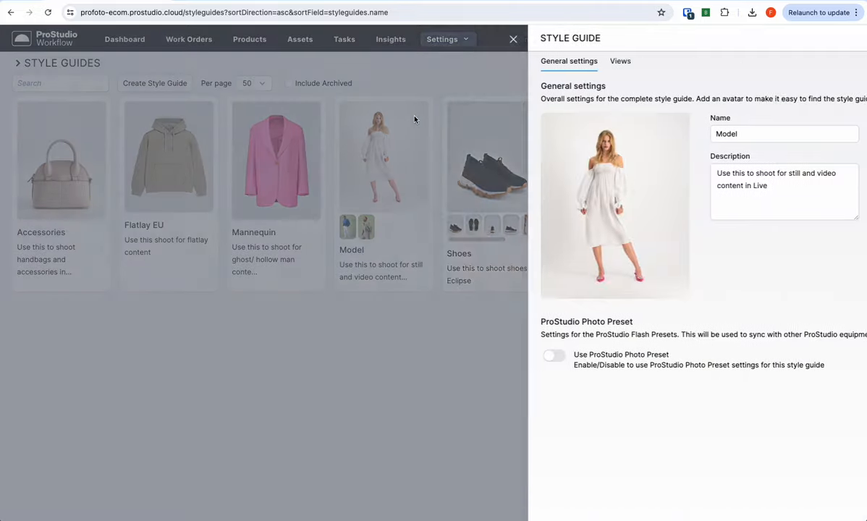
pyautogui.click(430, 64)
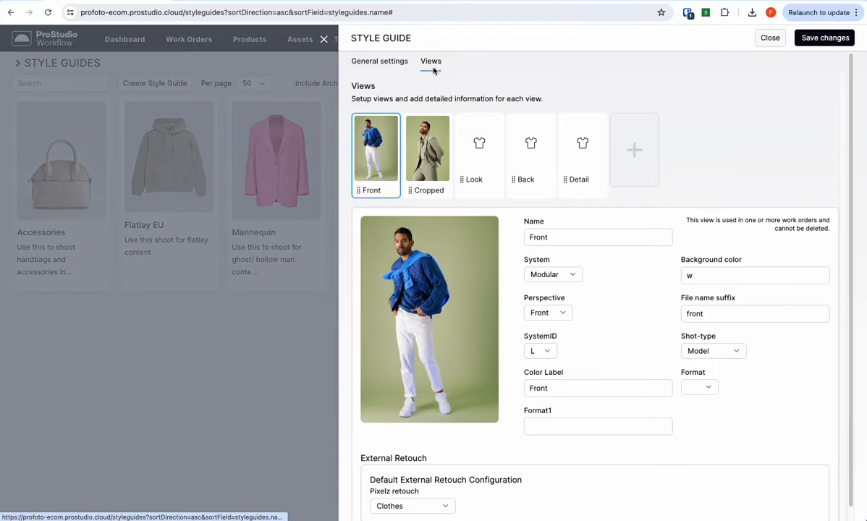
pyautogui.scroll(-1, 469, 382)
pyautogui.scroll(-1, 469, 381)
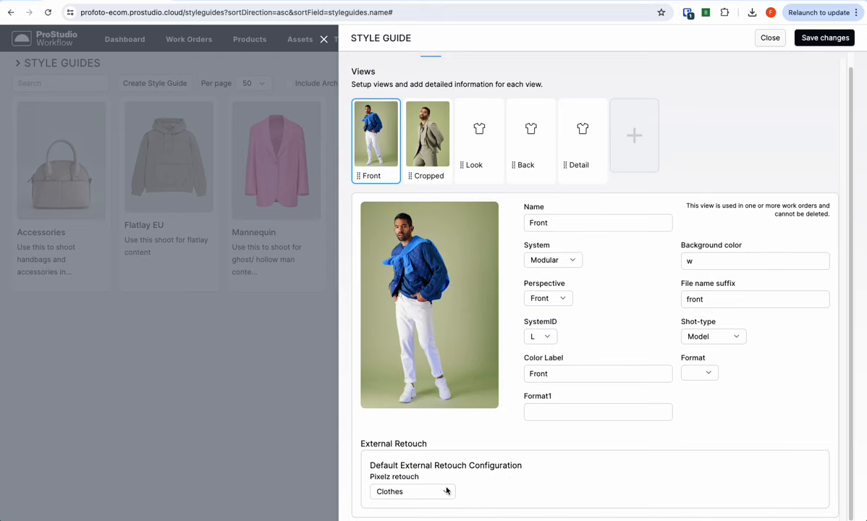
pyautogui.click(447, 491)
pyautogui.click(447, 491)
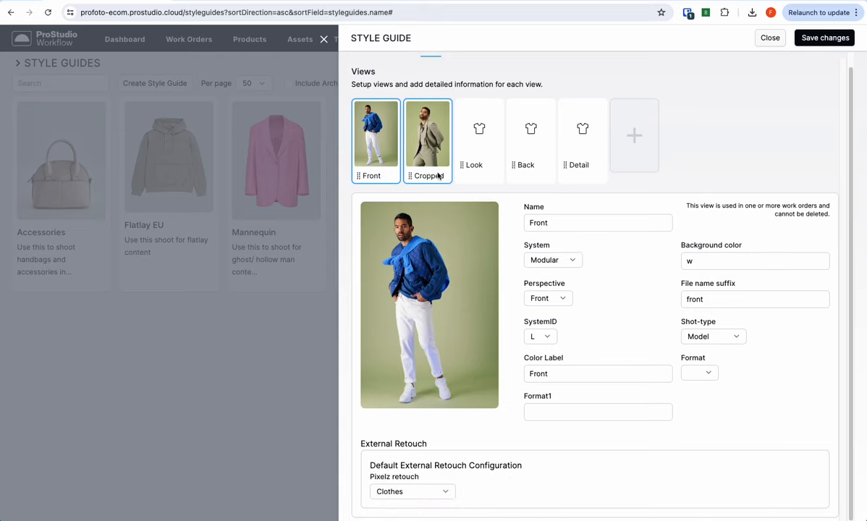
# Step: Check the default external retouch configuration of the Cropped, Back and Detail views, and close the style guide
pyautogui.click(422, 153)
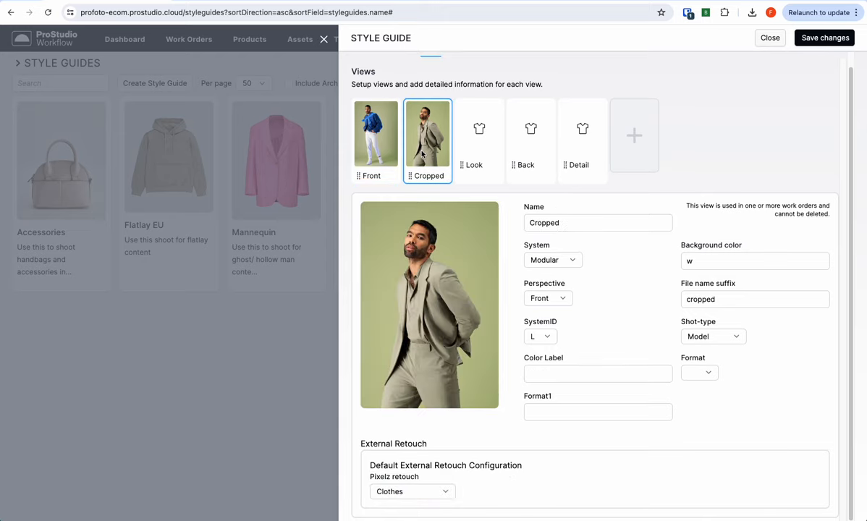
pyautogui.click(459, 149)
pyautogui.click(529, 133)
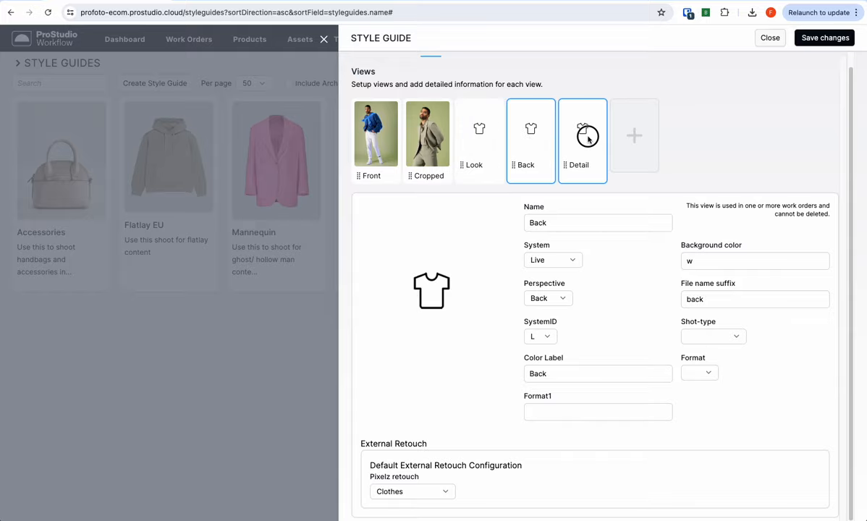
pyautogui.click(587, 138)
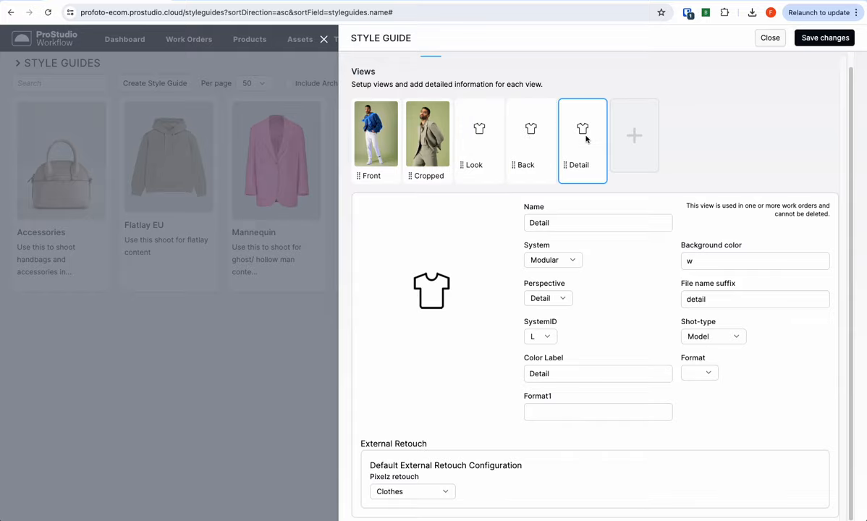
pyautogui.click(326, 39)
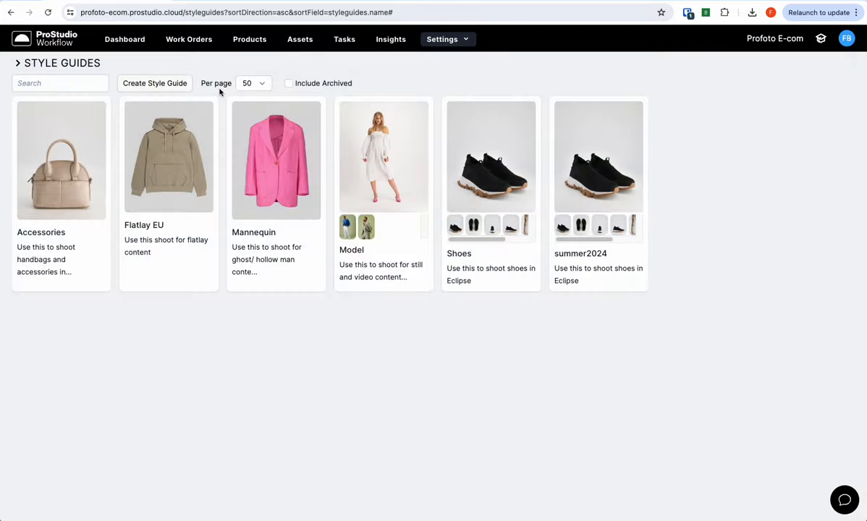
# Step: Open the assets of the 12-product on-model work order and select the dress-white_front image
pyautogui.click(187, 41)
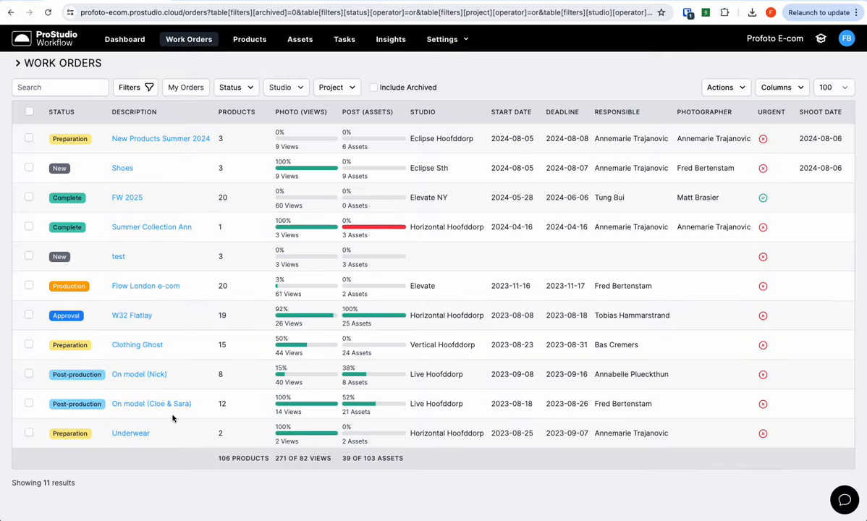
pyautogui.click(149, 403)
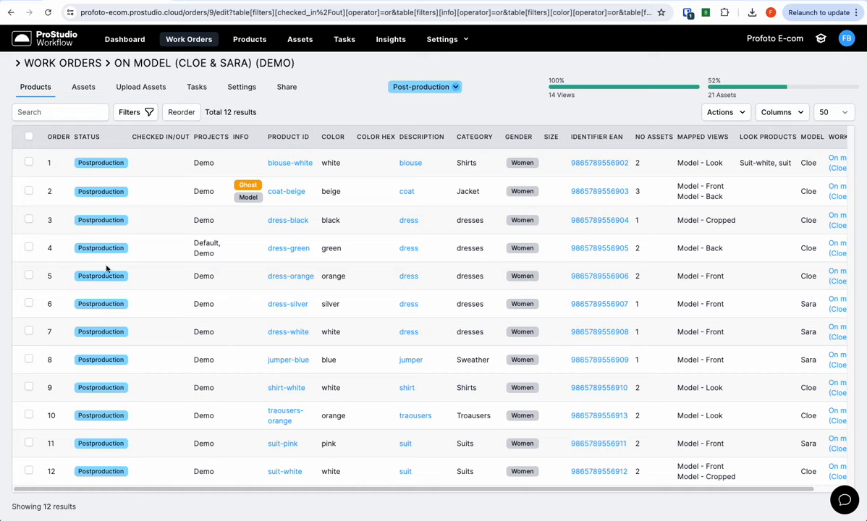
pyautogui.click(76, 84)
pyautogui.scroll(-10, 135, 362)
pyautogui.scroll(-4, 156, 361)
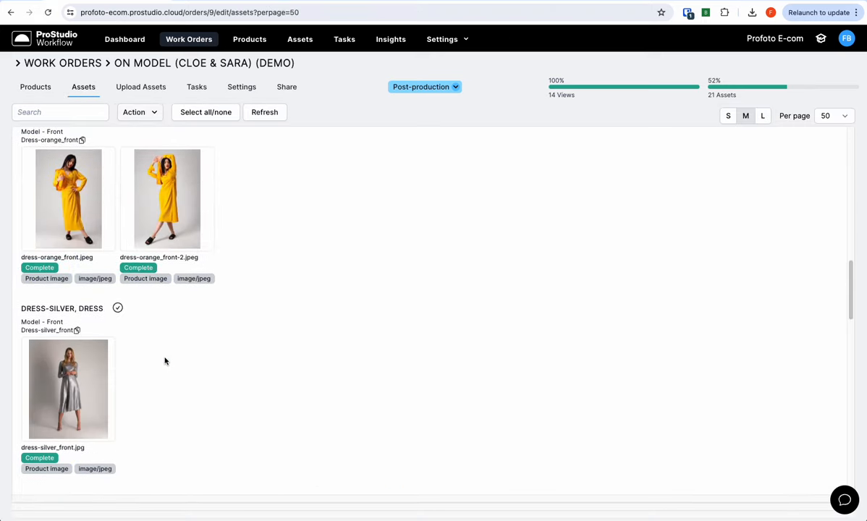
pyautogui.click(118, 238)
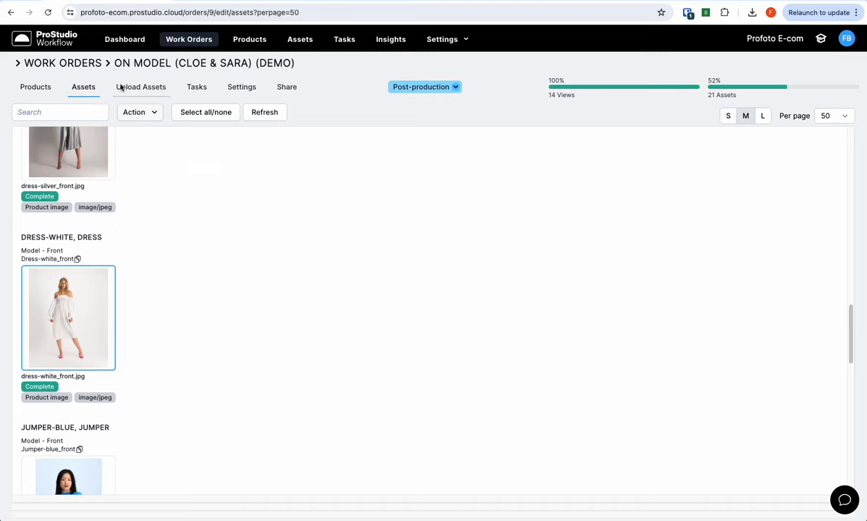
# Step: Create an external retouch task for the selected image with the Green BG template, the style guide override off and 3 added to the title
pyautogui.click(135, 112)
pyautogui.moveTo(159, 236)
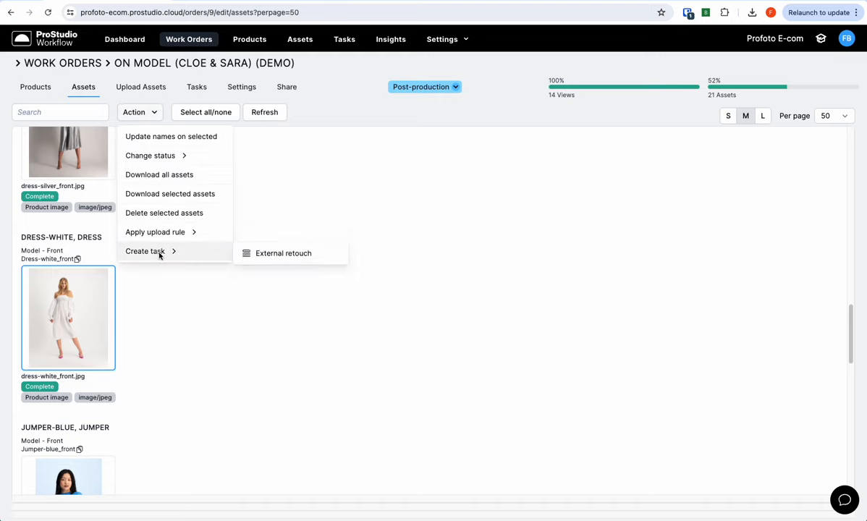
pyautogui.click(259, 251)
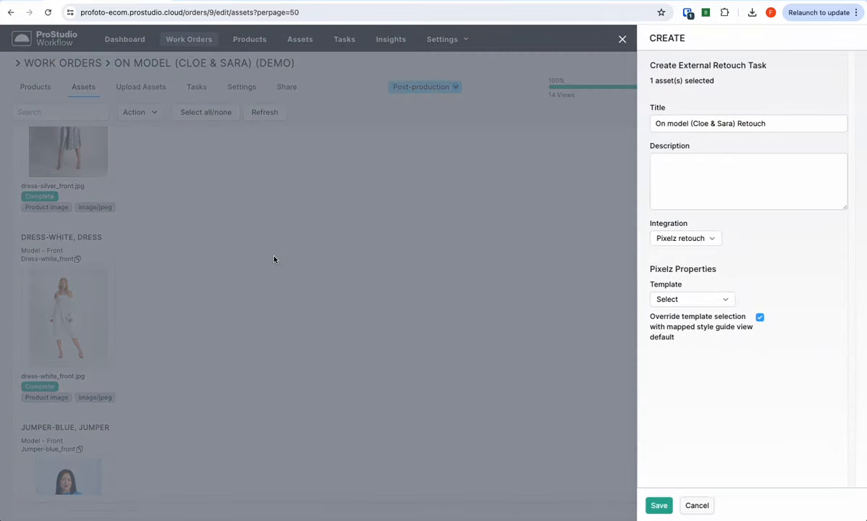
pyautogui.click(709, 300)
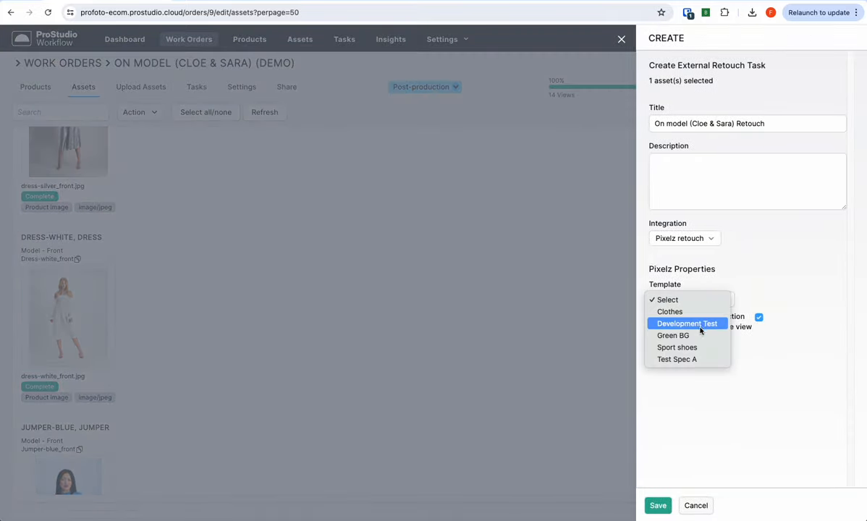
pyautogui.click(699, 335)
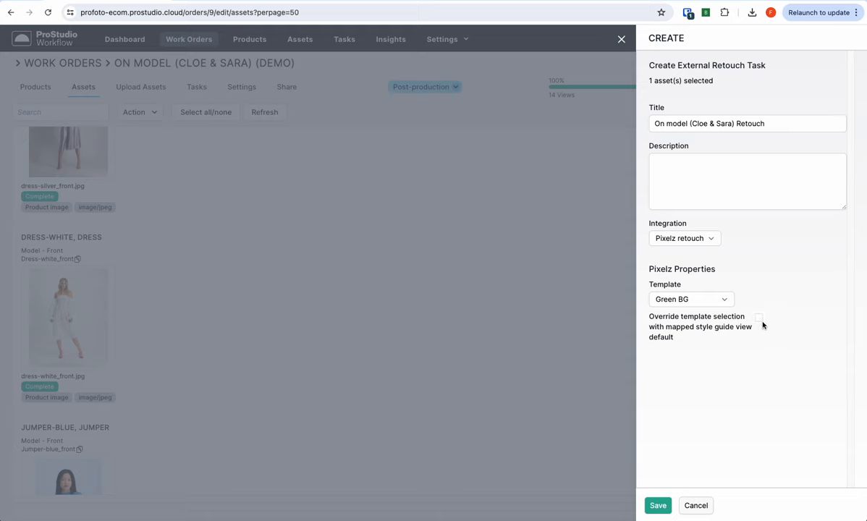
pyautogui.click(773, 129)
pyautogui.write('3')
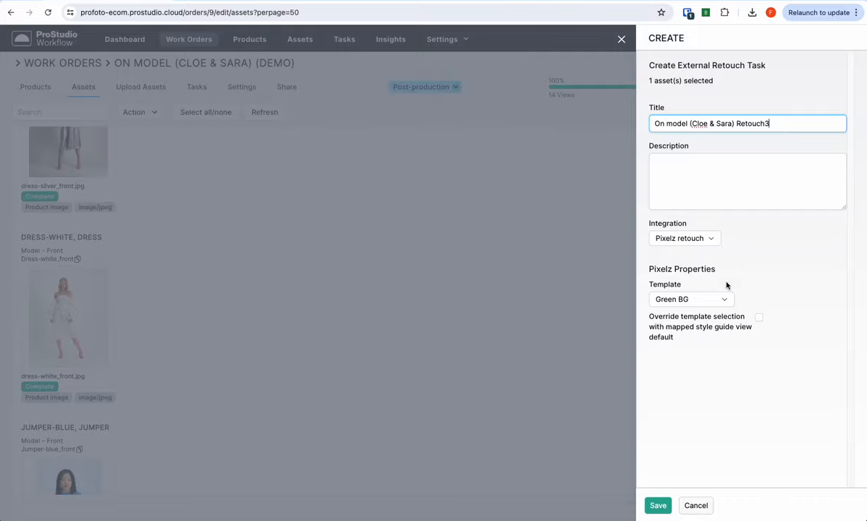
pyautogui.click(654, 506)
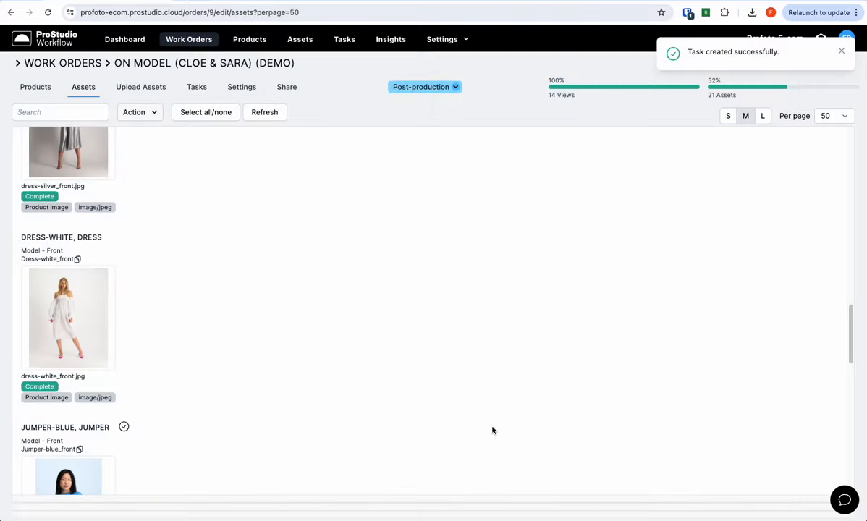
# Step: Review the dress-white_front image's order at Pixelz from the Retouch3 task, and check the templates of the images in the Retouch 2 task
pyautogui.click(197, 88)
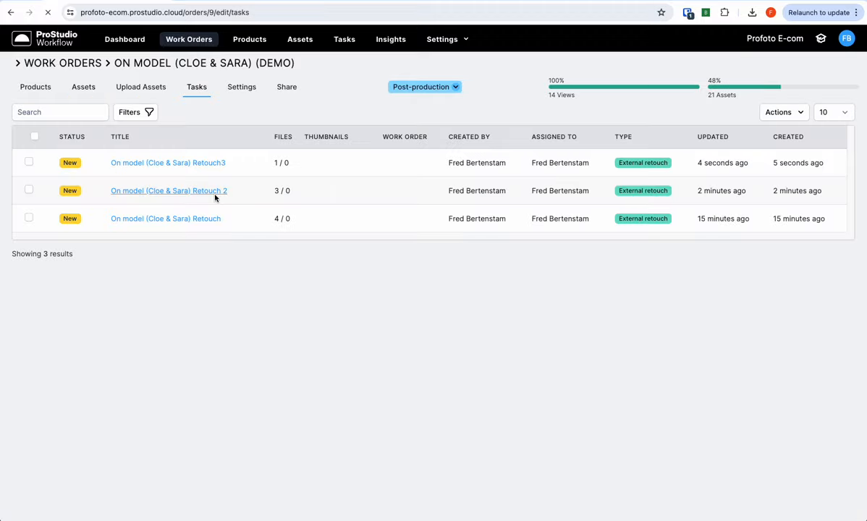
pyautogui.click(182, 162)
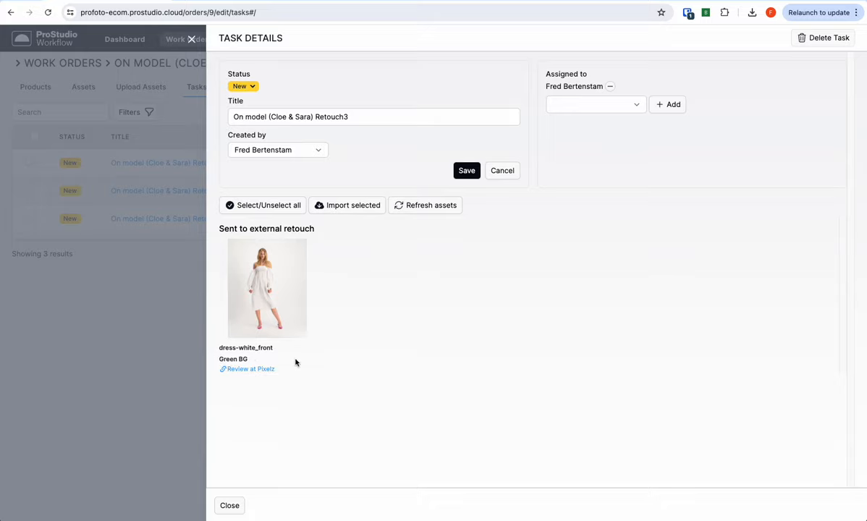
pyautogui.click(257, 369)
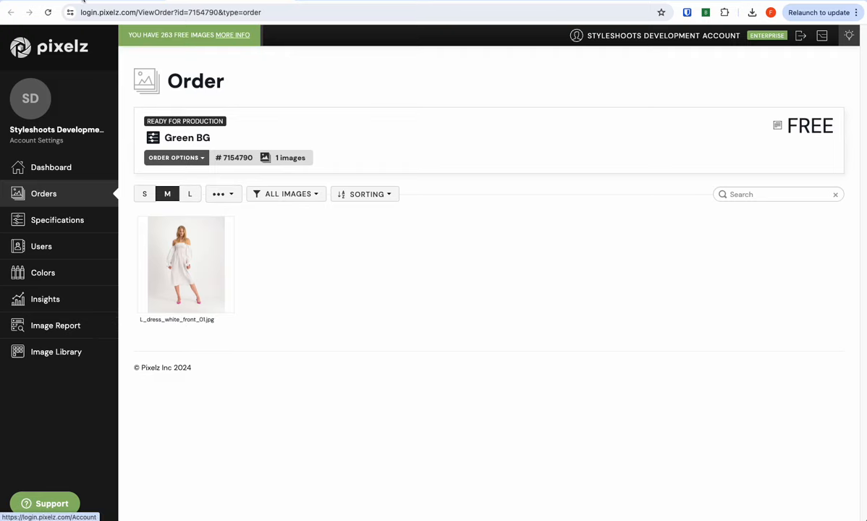
pyautogui.click(109, 2)
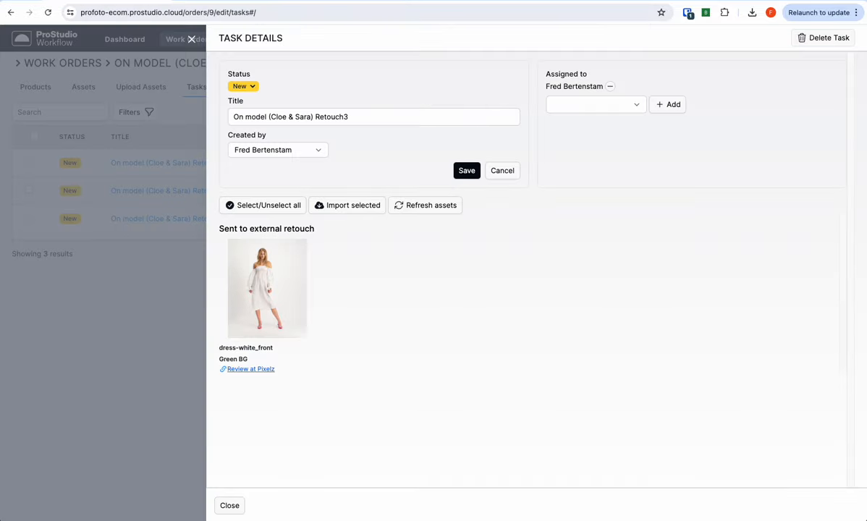
pyautogui.click(192, 41)
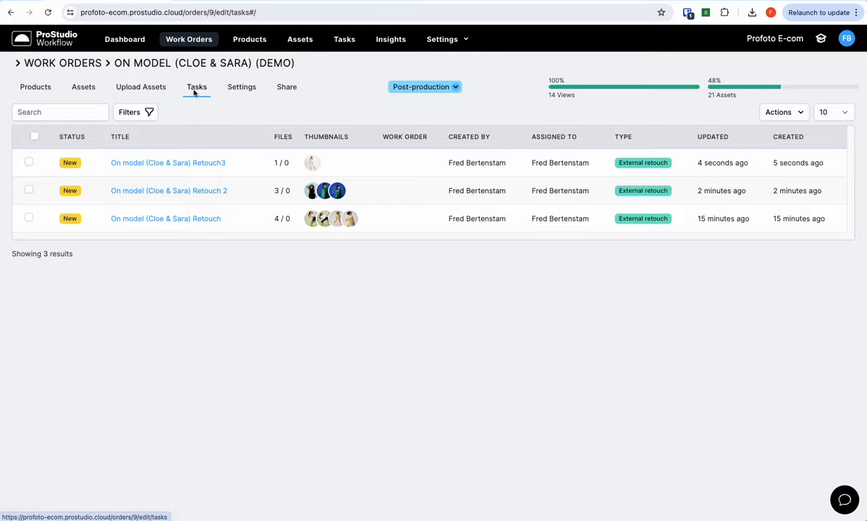
pyautogui.click(221, 203)
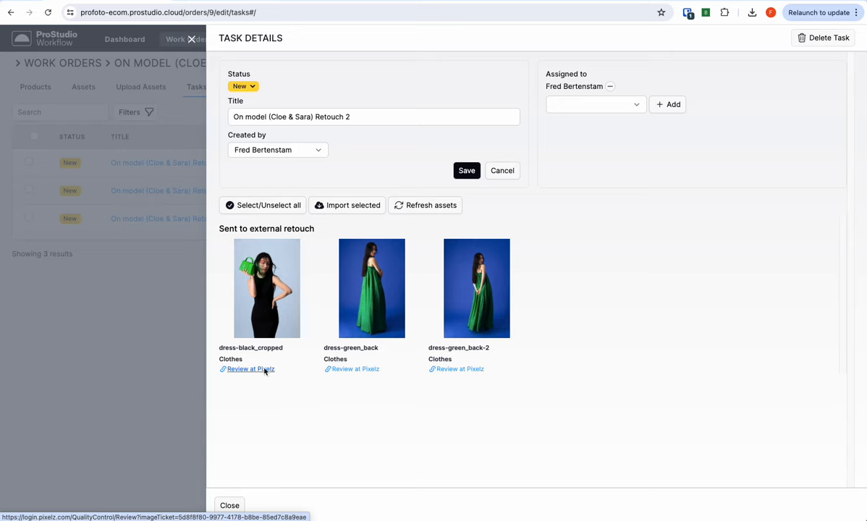
pyautogui.click(191, 39)
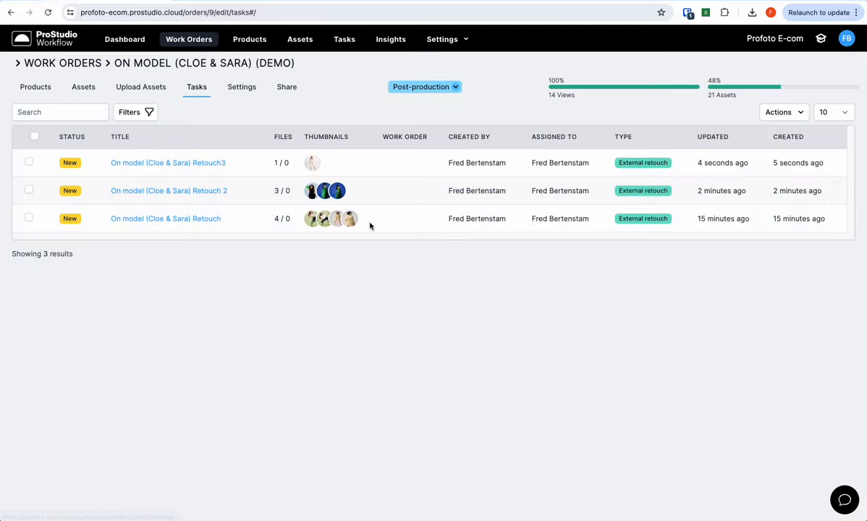